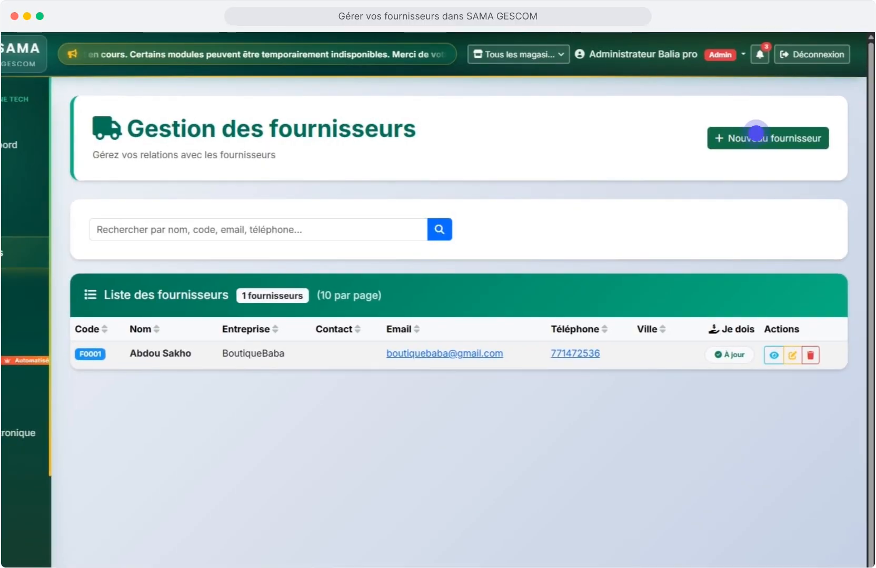
Open a new supplier form and enter the supplier's name, company name and e-mail address.
left_click(756, 133)
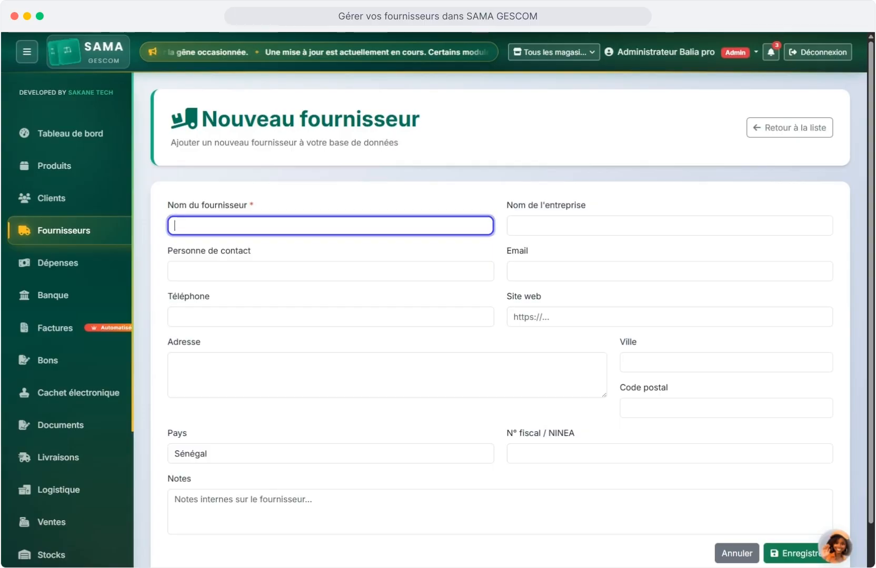
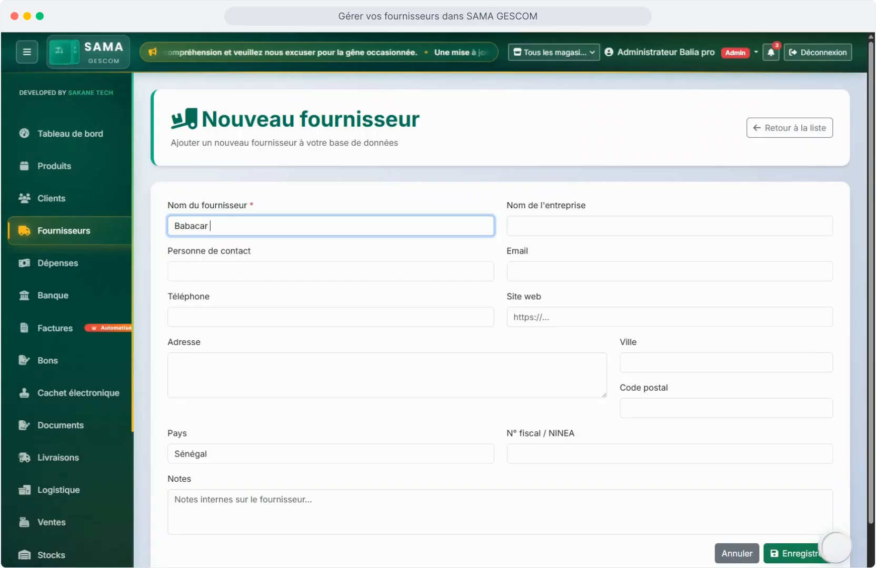
key("Tab")
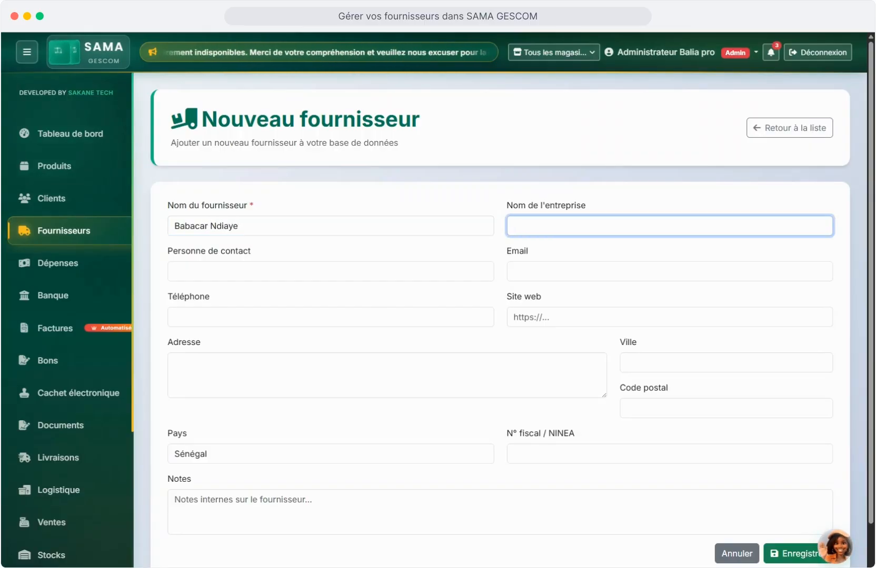
type("Ndia")
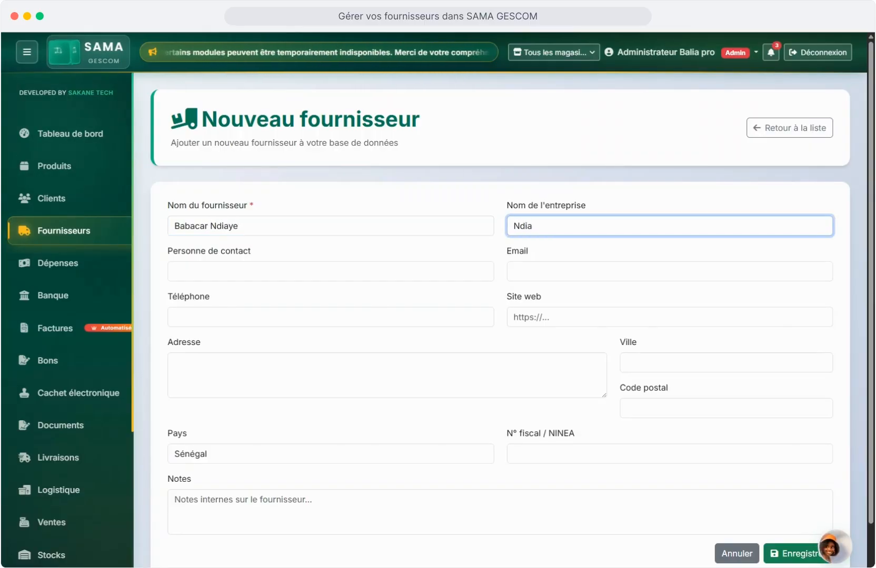
type("ye et F")
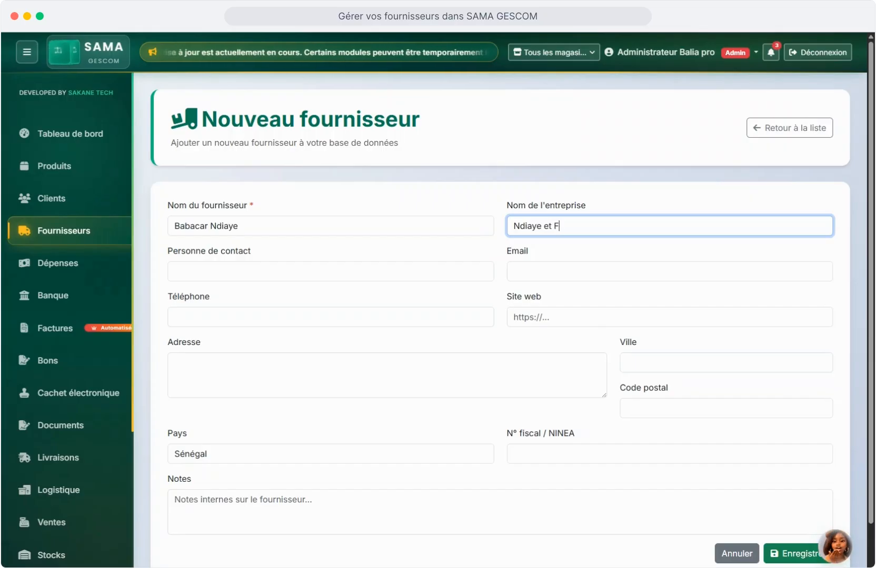
type("rères")
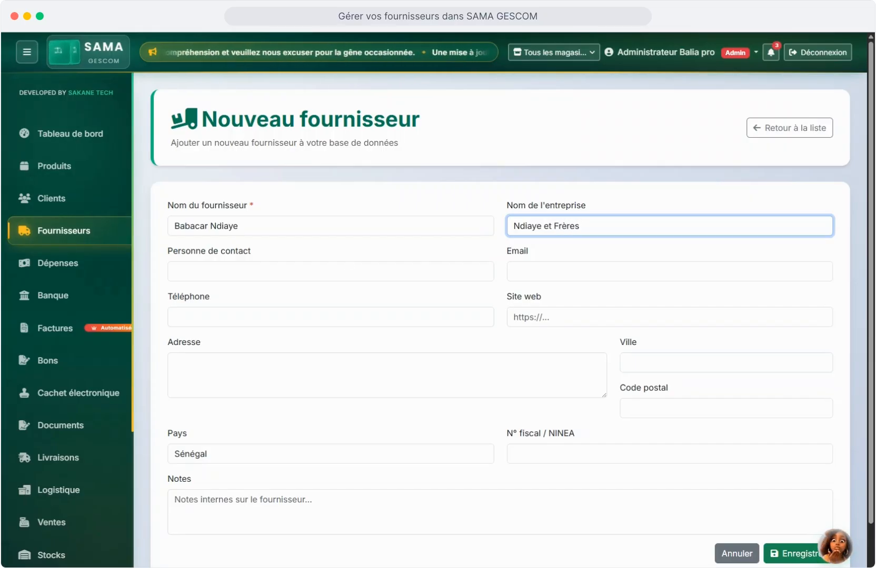
key("Tab")
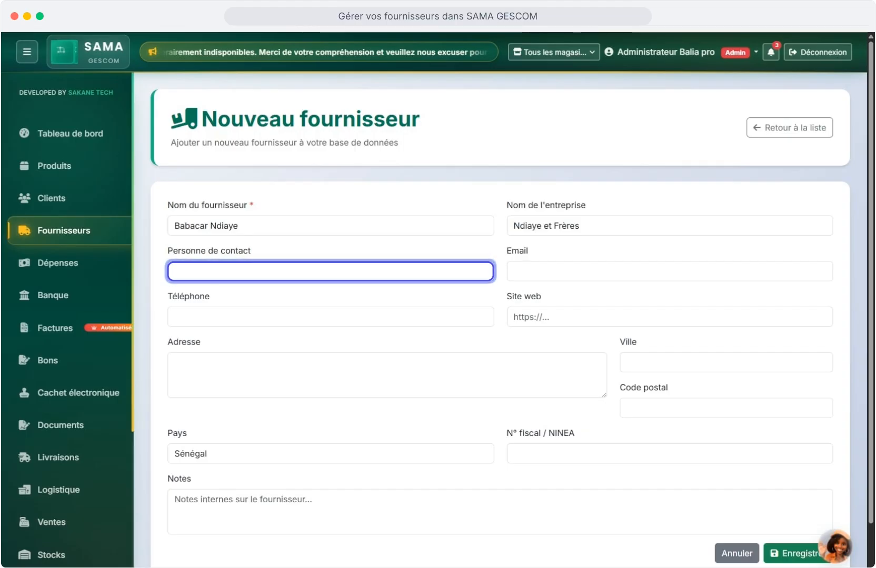
left_click(605, 271)
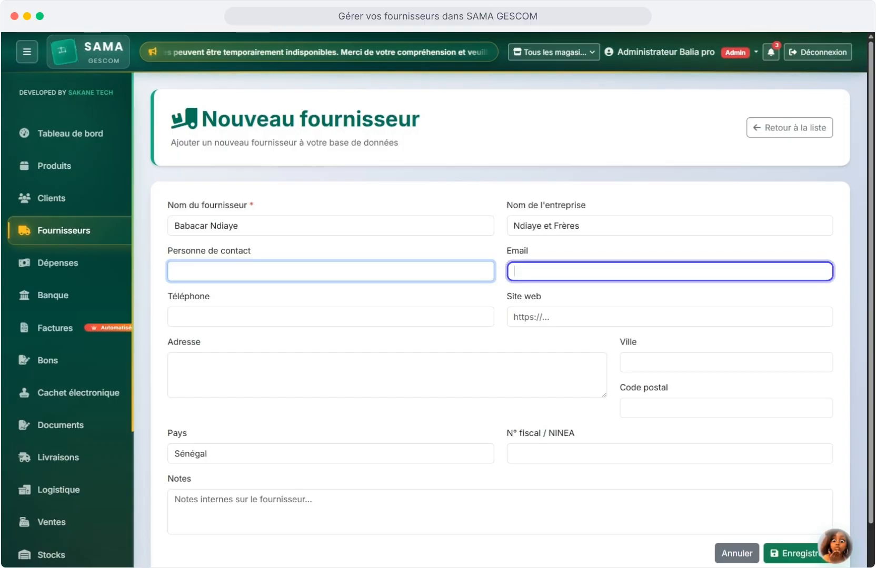
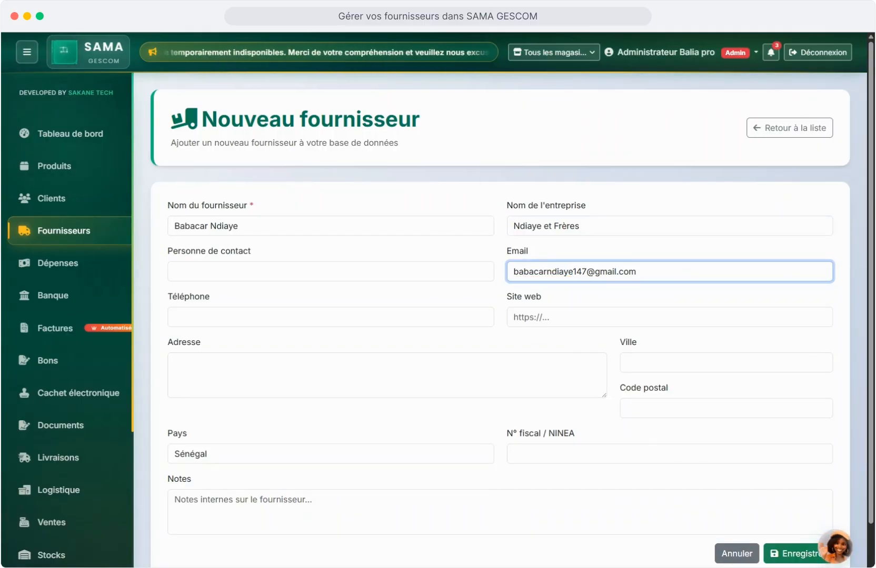
left_click(331, 317)
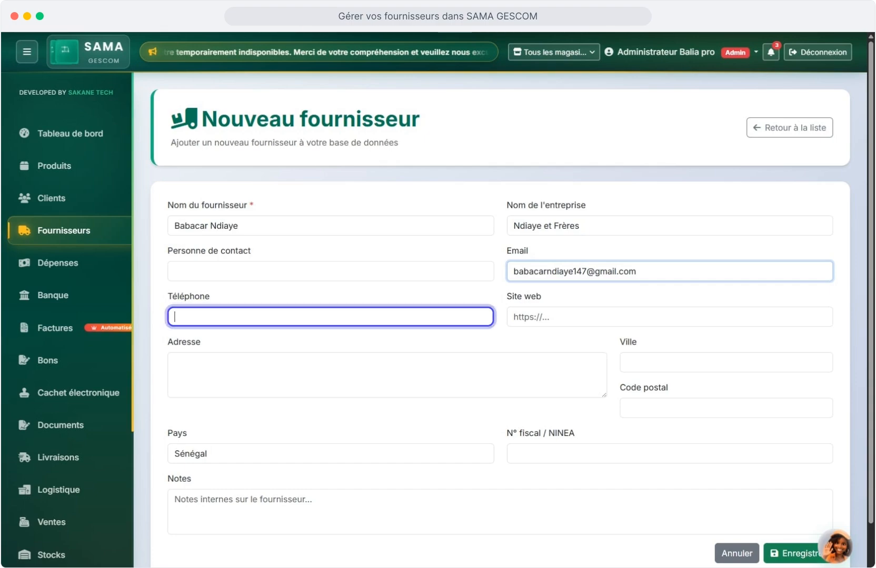
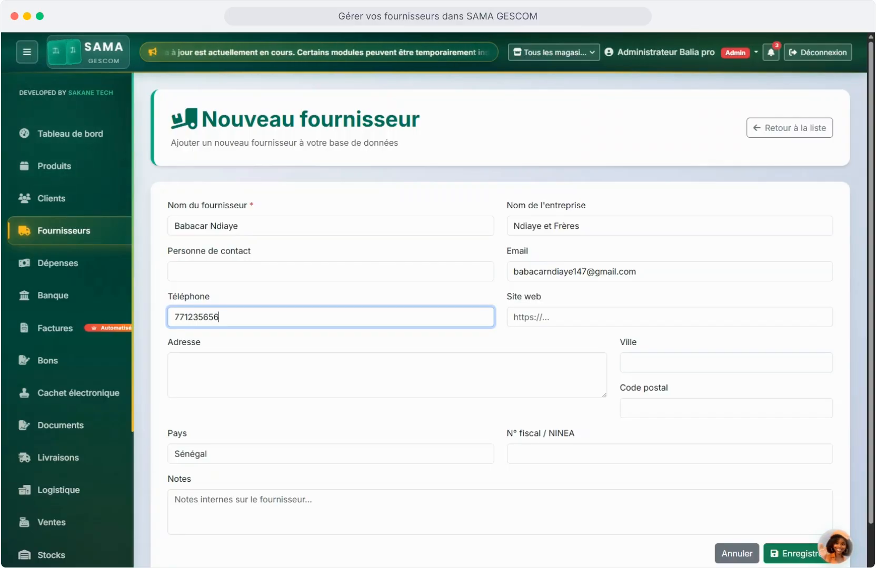
Enter the supplier's phone number and street address, fixing the street name's spelling.
left_click(669, 317)
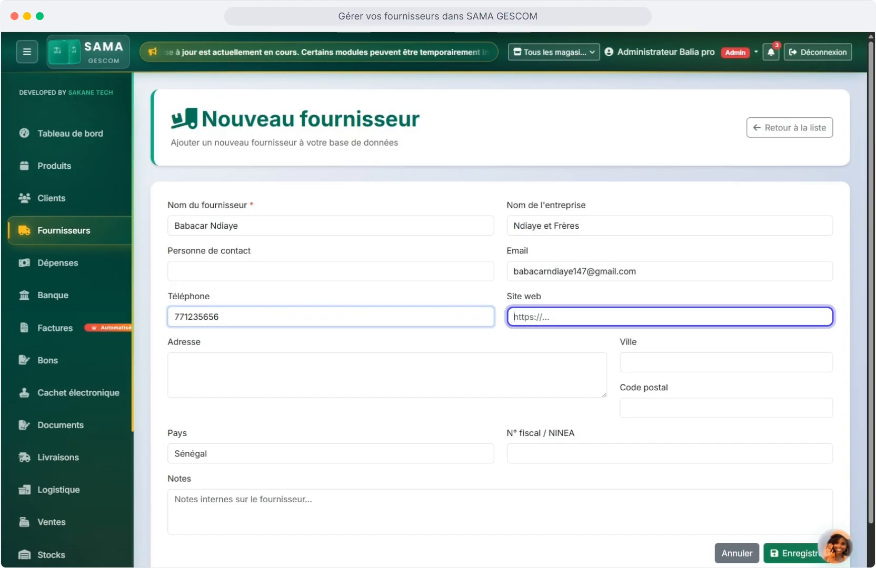
left_click(387, 375)
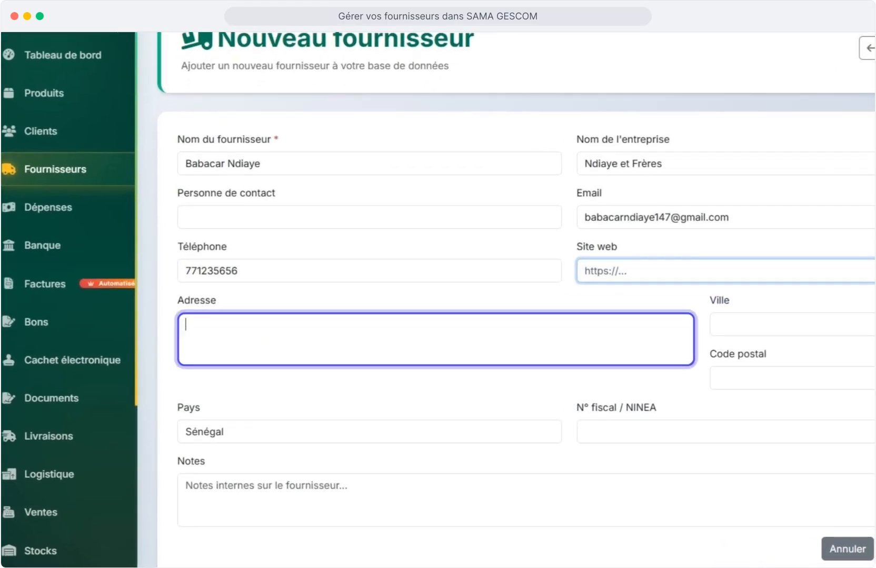
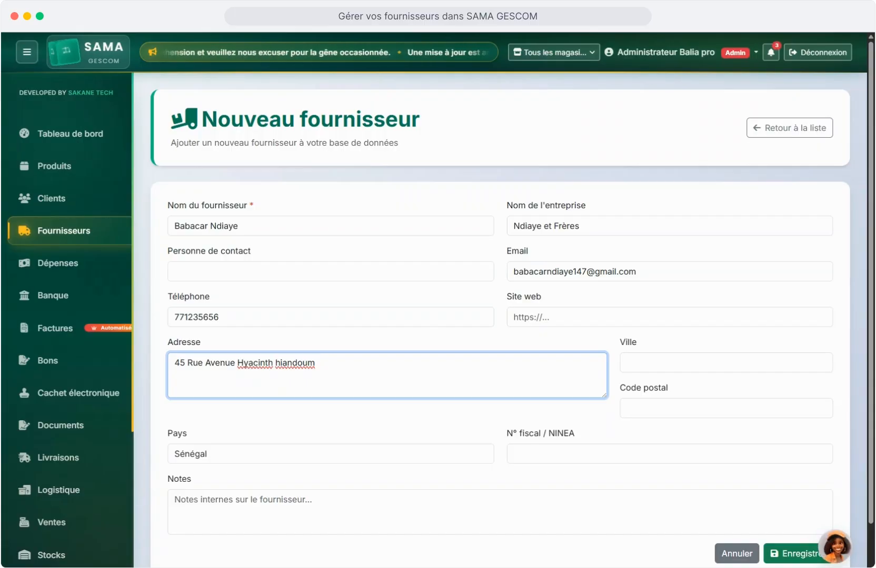
key("Right")
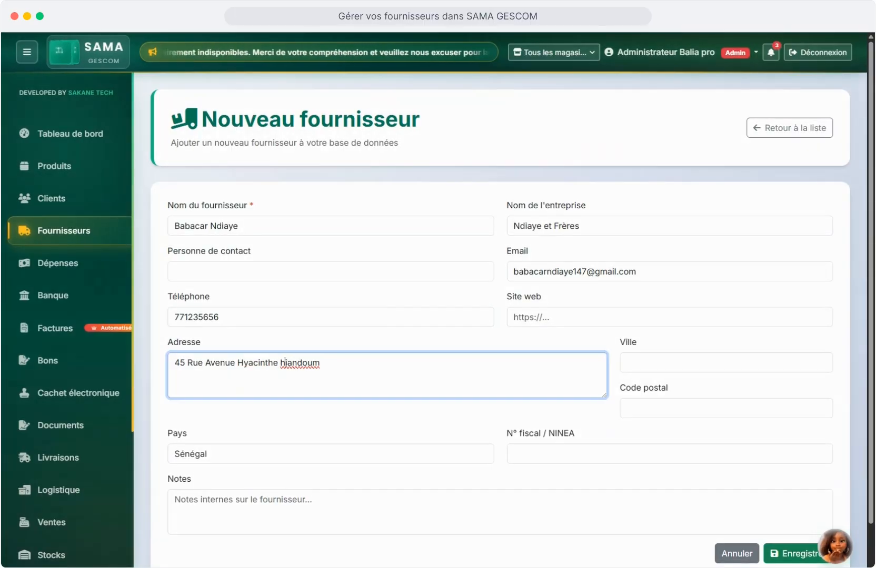
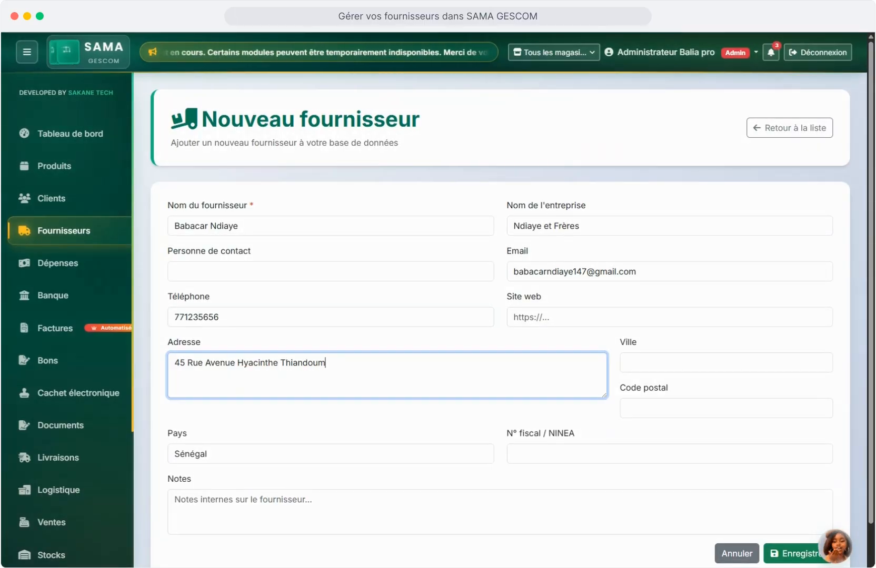
left_click(726, 363)
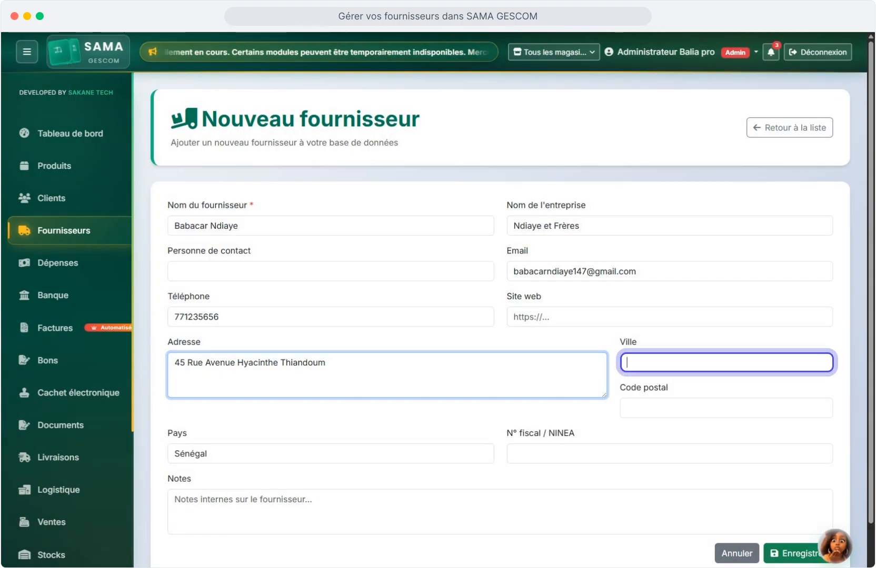
Fill in the supplier's city and postal code, skipping the NINEA tax number and notes.
type("Daka")
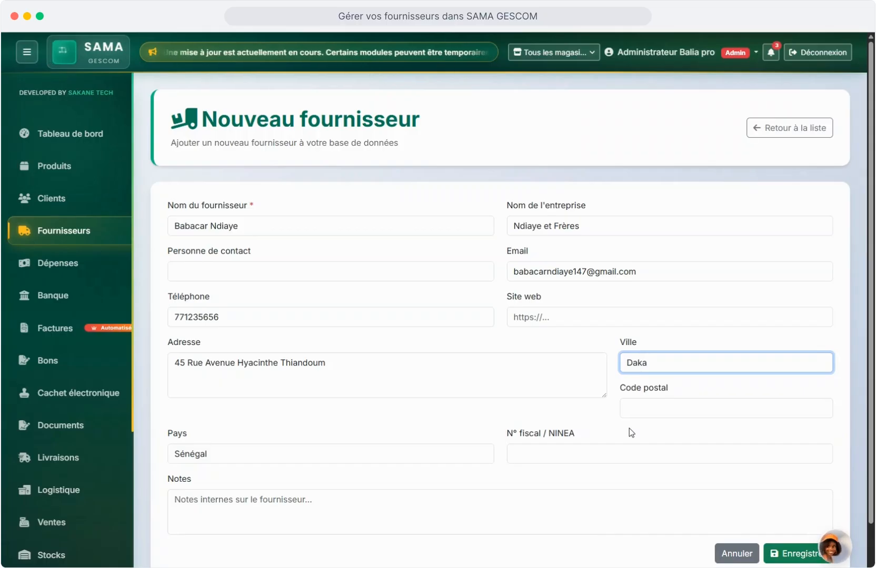
type("r")
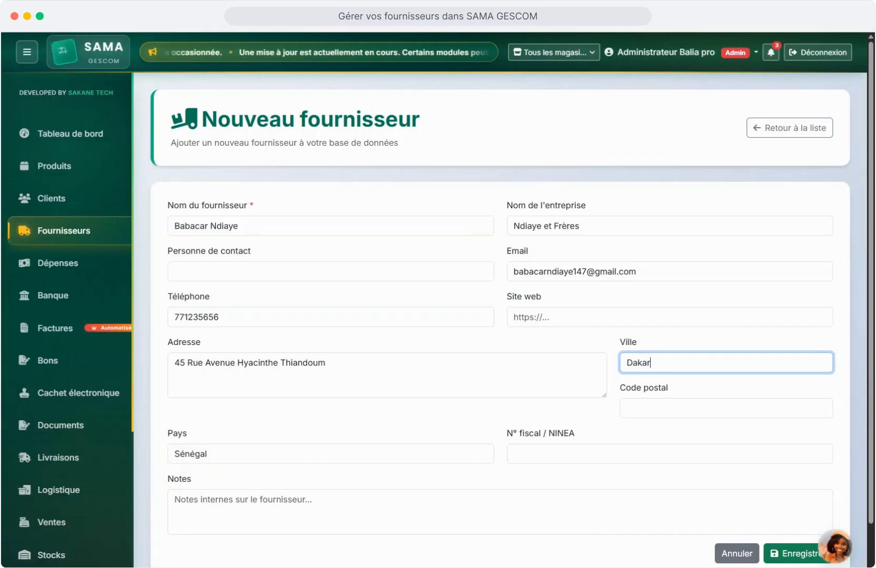
key("Tab")
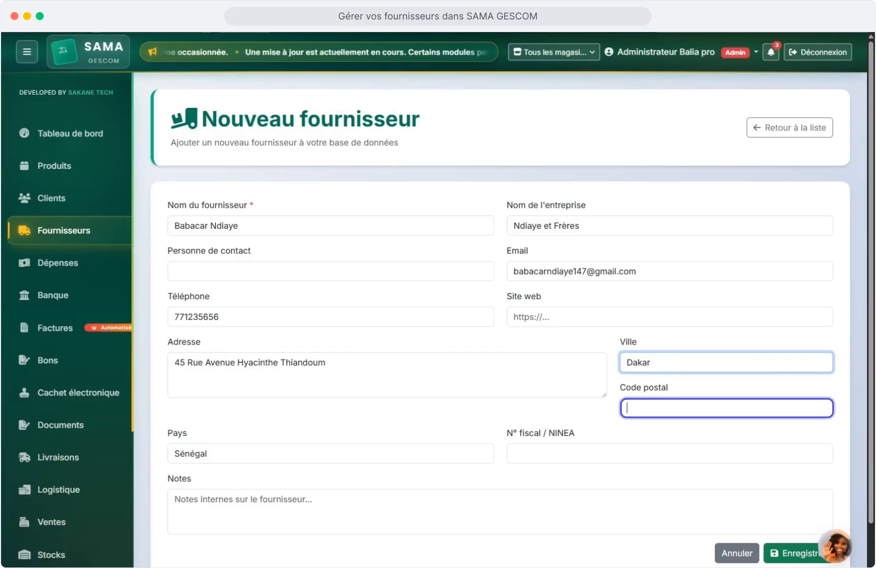
type("10500")
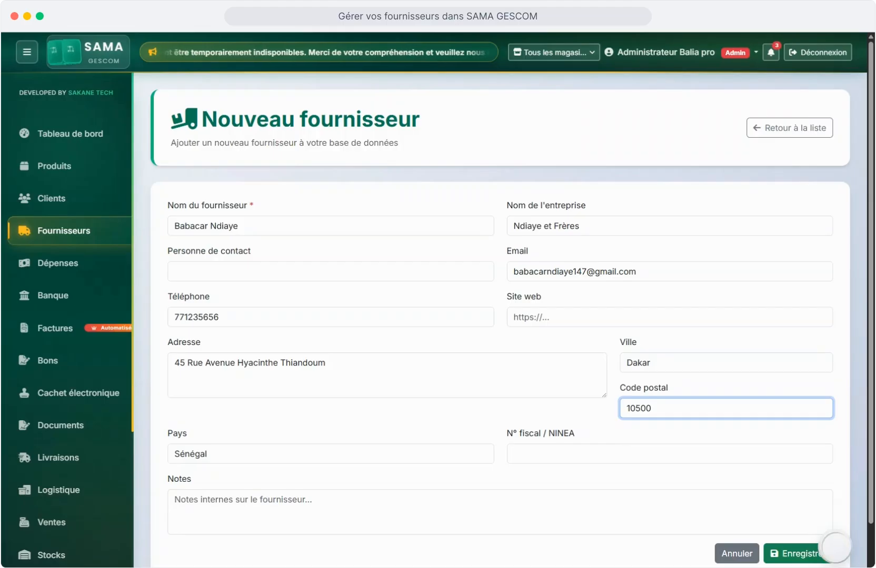
left_click(207, 453)
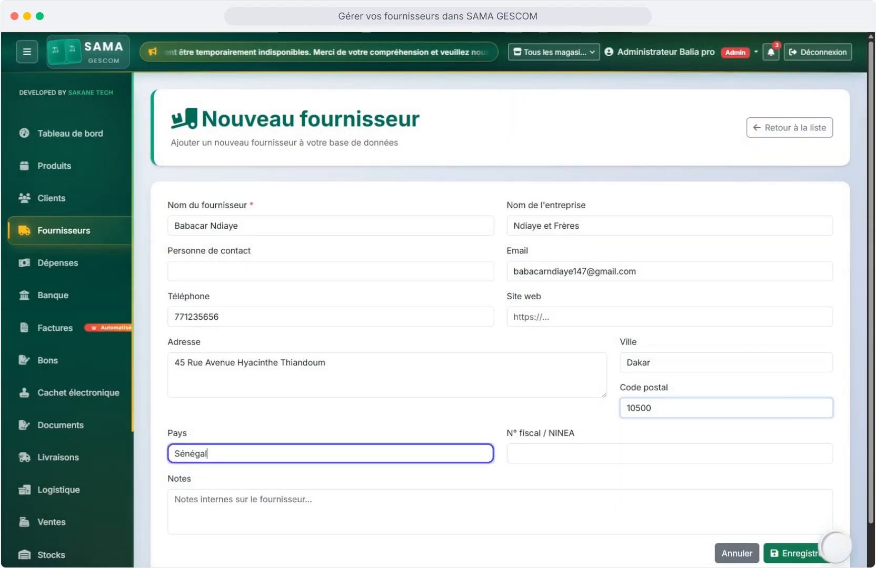
key("Tab")
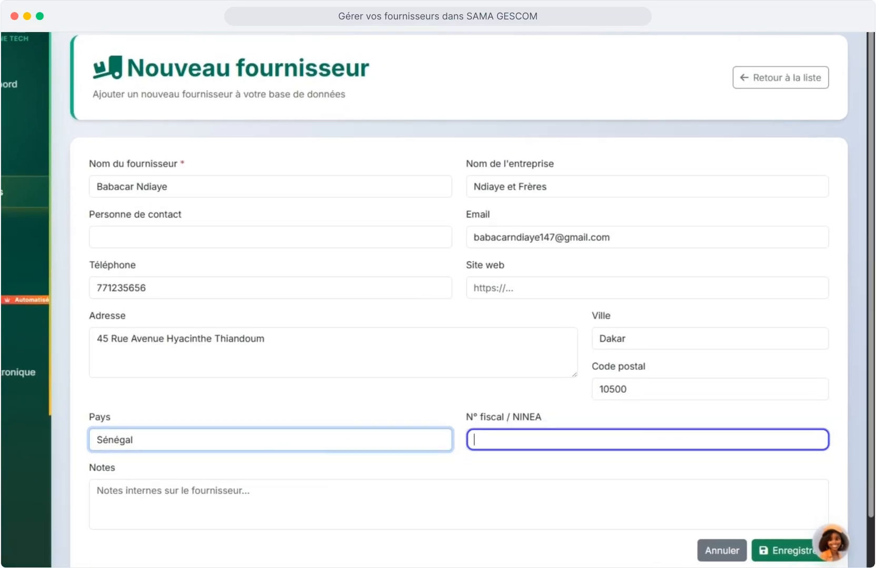
key("Tab")
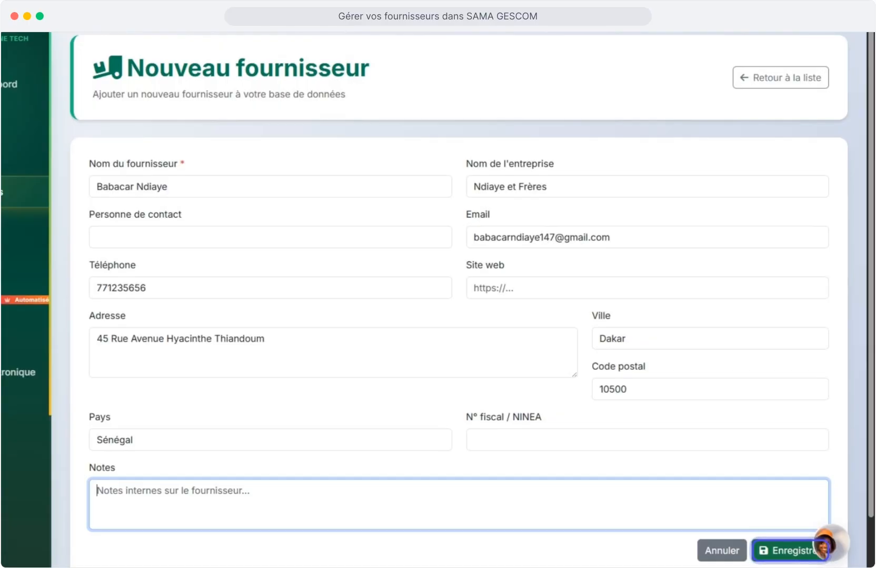
Save the new supplier as F0002 and return to the list showing 2 fournisseurs.
left_click(790, 551)
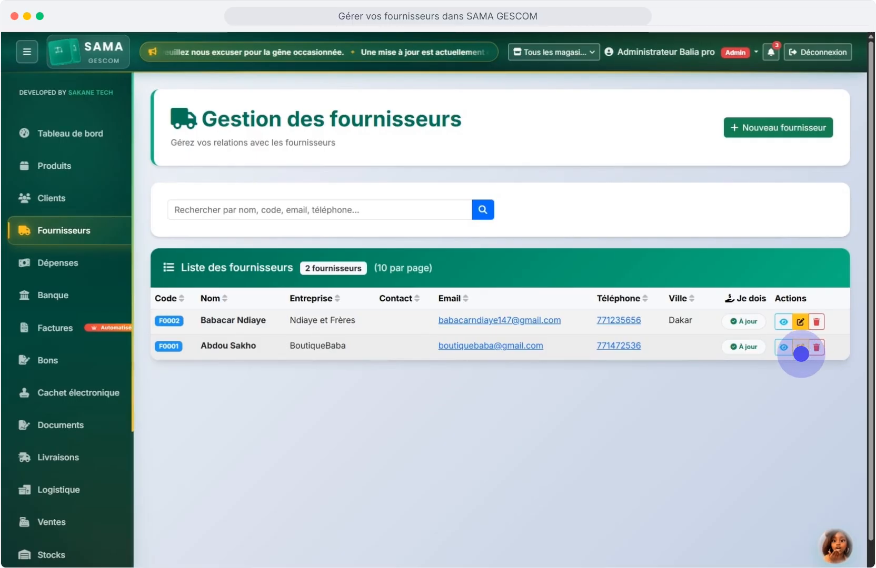
left_click(801, 352)
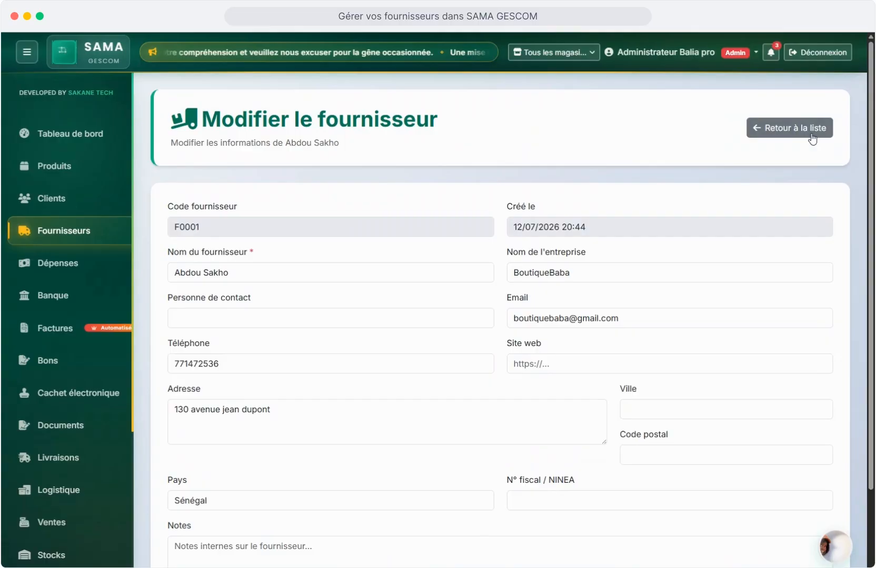
left_click(810, 132)
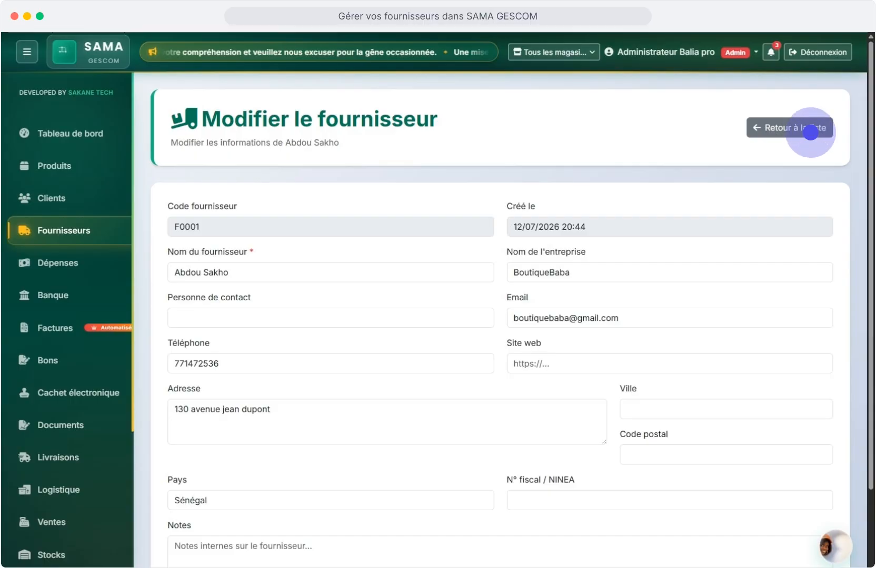
left_click(810, 133)
left_click(778, 320)
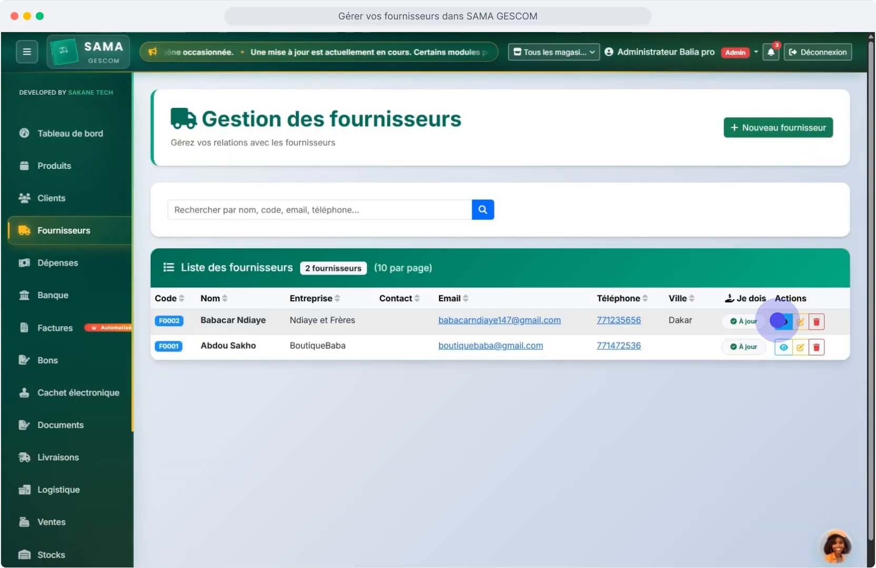
On F0002's details, draft a 100000 FCFA debt due 09/07/2026 for 'Achat de 5 Sacs de Ciments'.
left_click(777, 320)
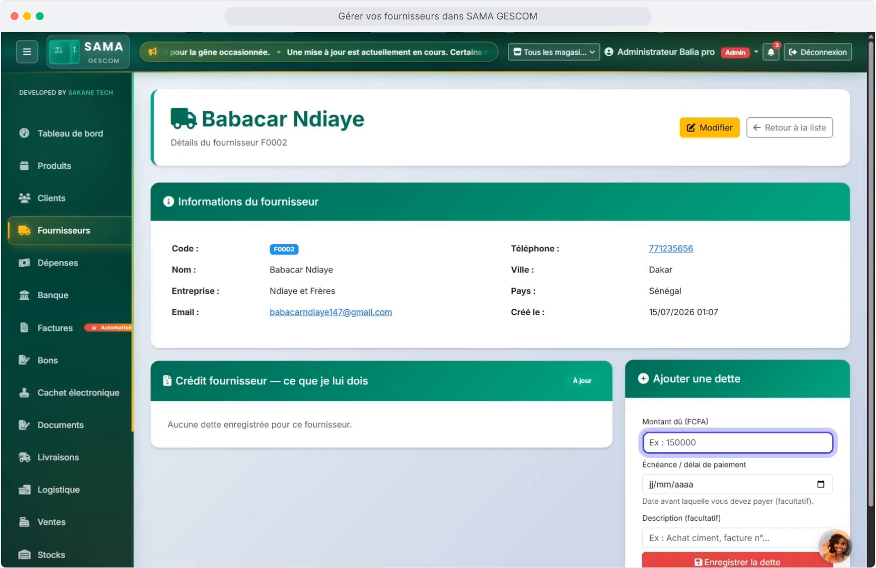
type("100")
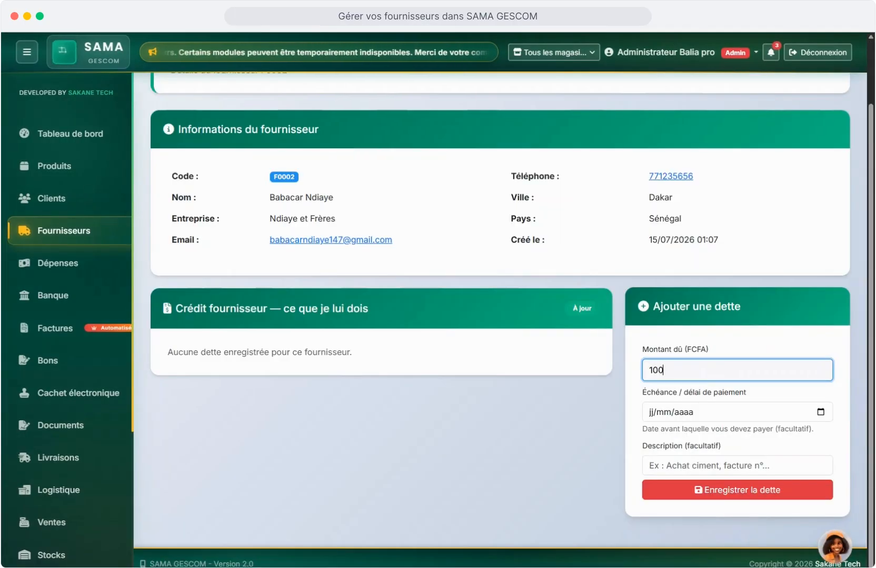
type("000")
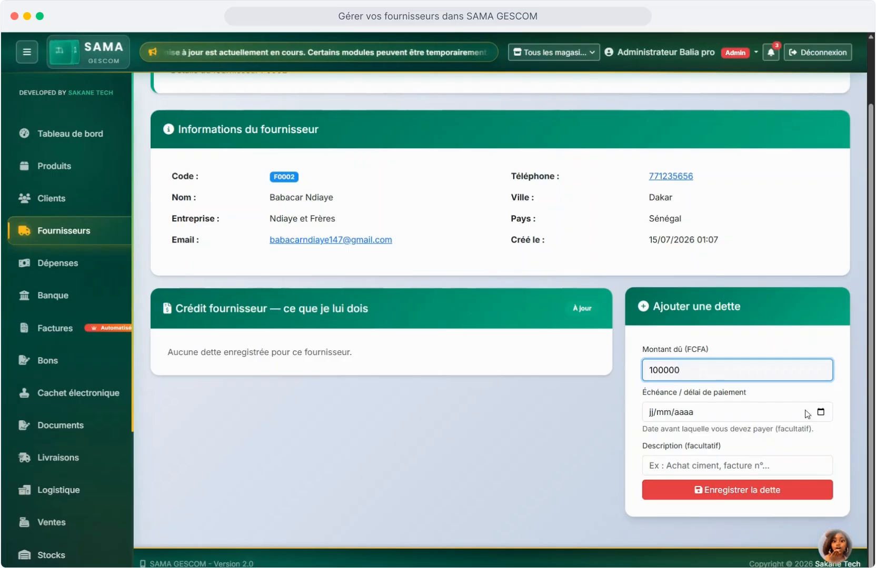
key("Tab")
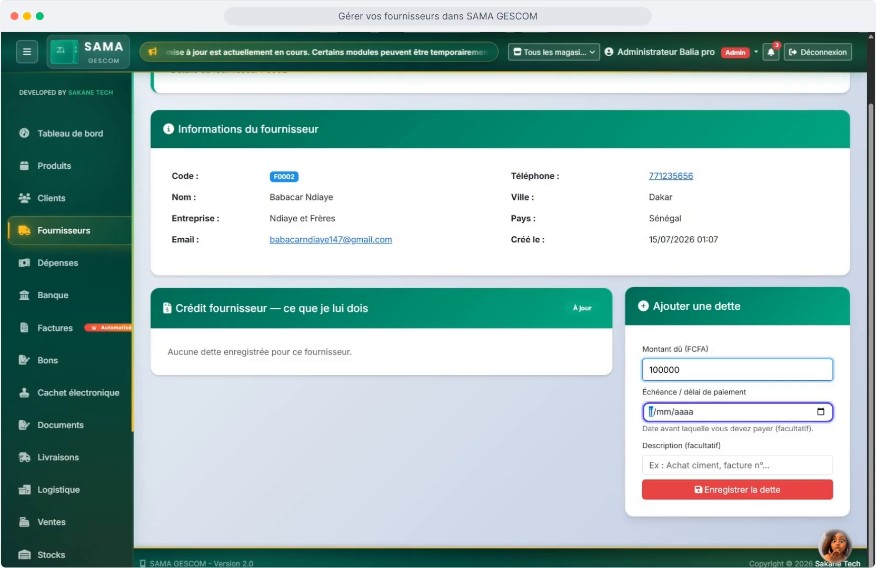
type("09072026")
key("Tab")
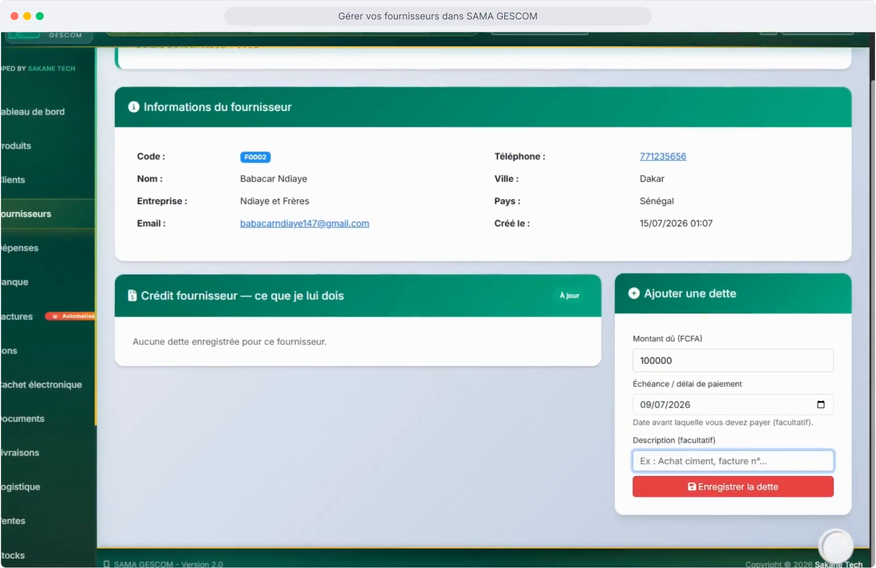
type("Achat de 5 Sacs de Ciment")
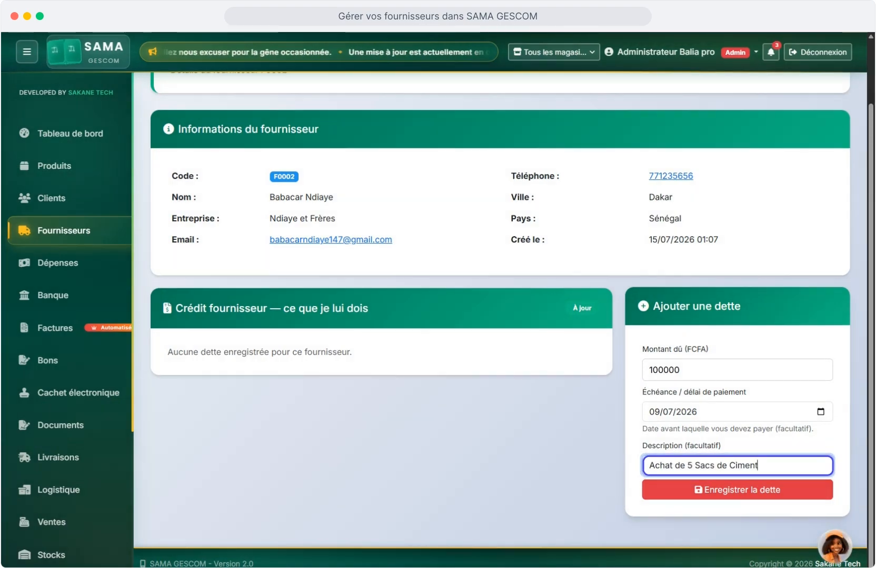
type("s")
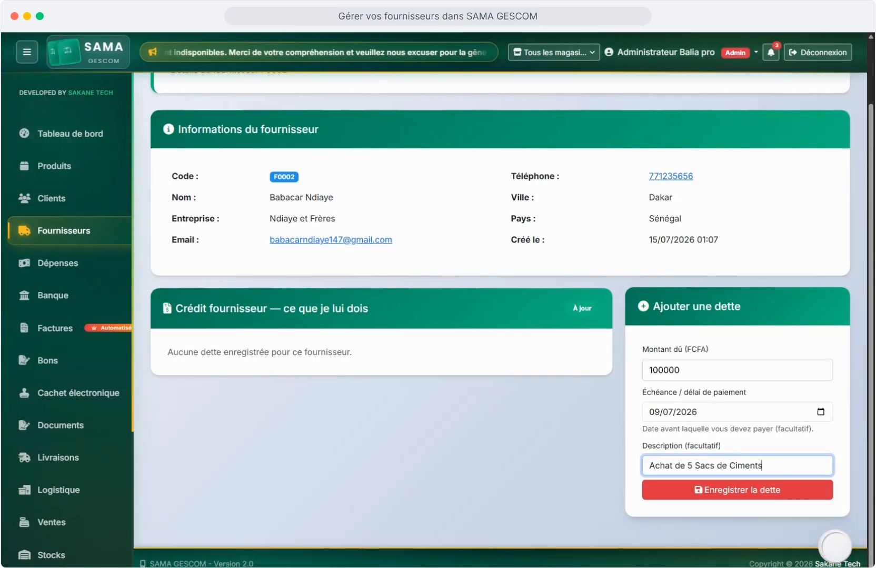
Save the 100 000 FCFA debt and pay it fully via Wave, leaving 0 FCFA remaining.
left_click(730, 489)
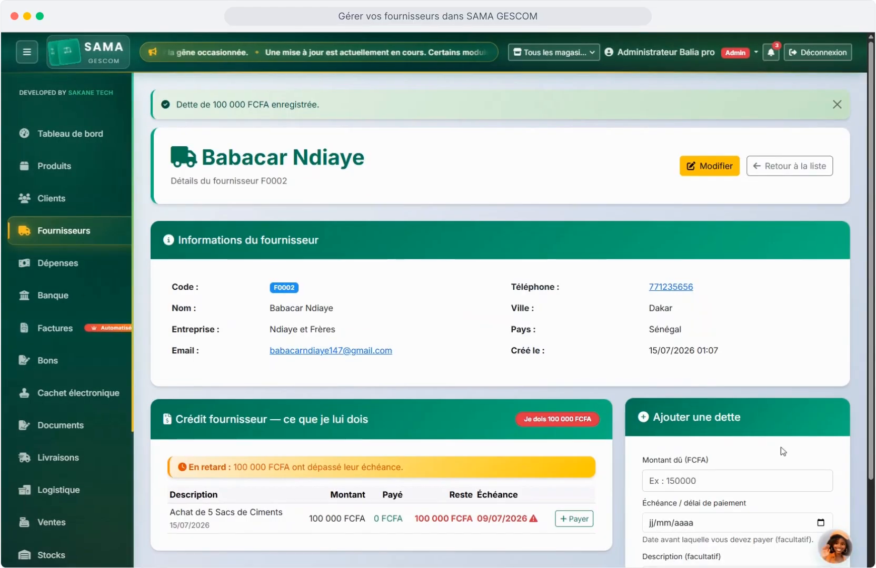
scroll(444, 413, "down", 2)
left_click(443, 410)
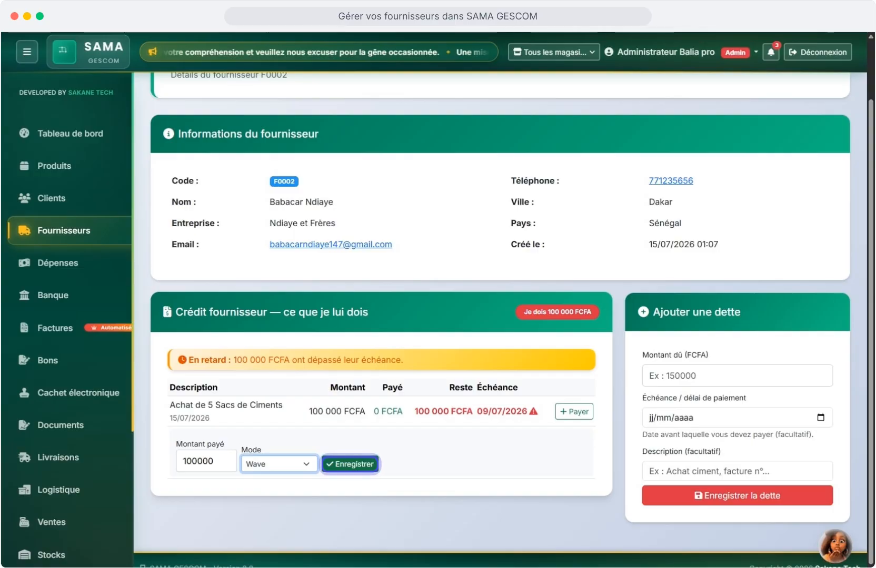
key("Return")
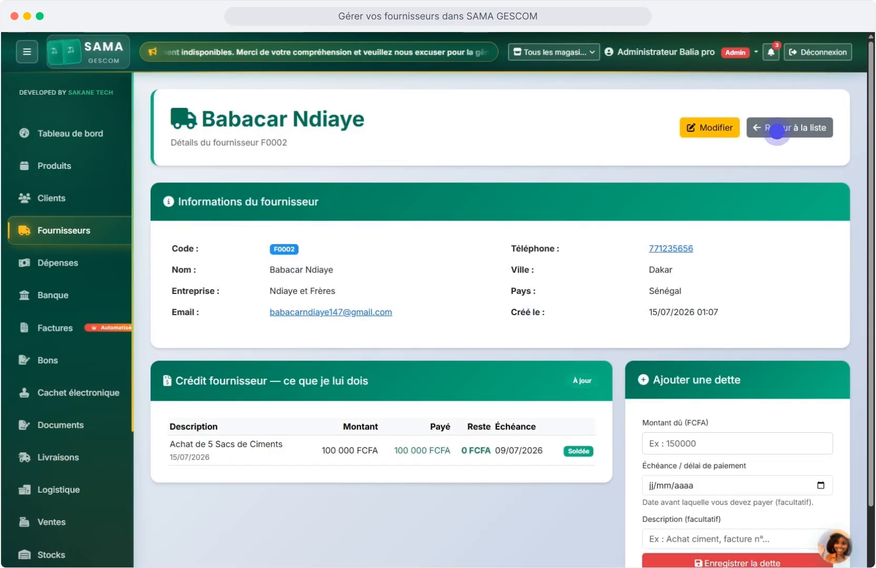